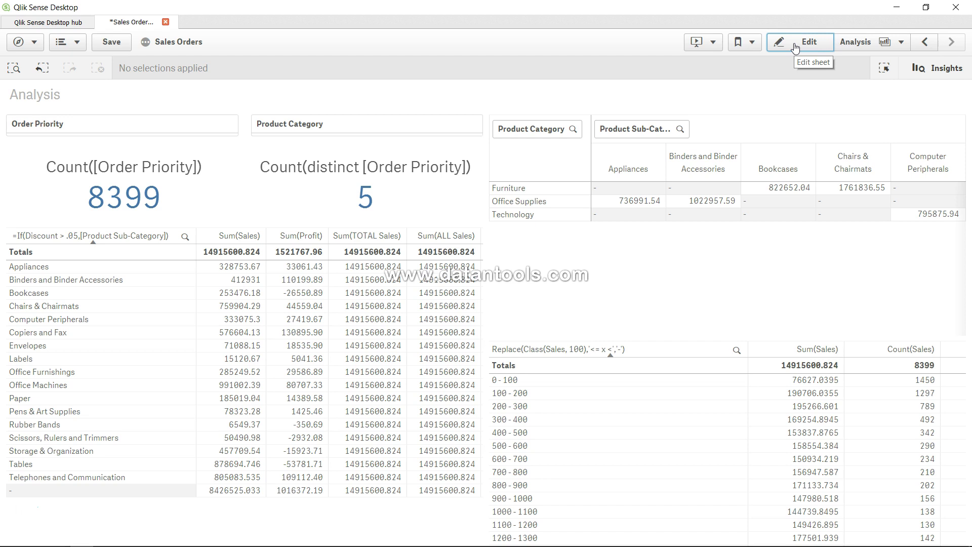
- Enter edit mode and change the first KPI's measure to Max(Sales), now showing 89.06k
click(795, 47)
click(388, 205)
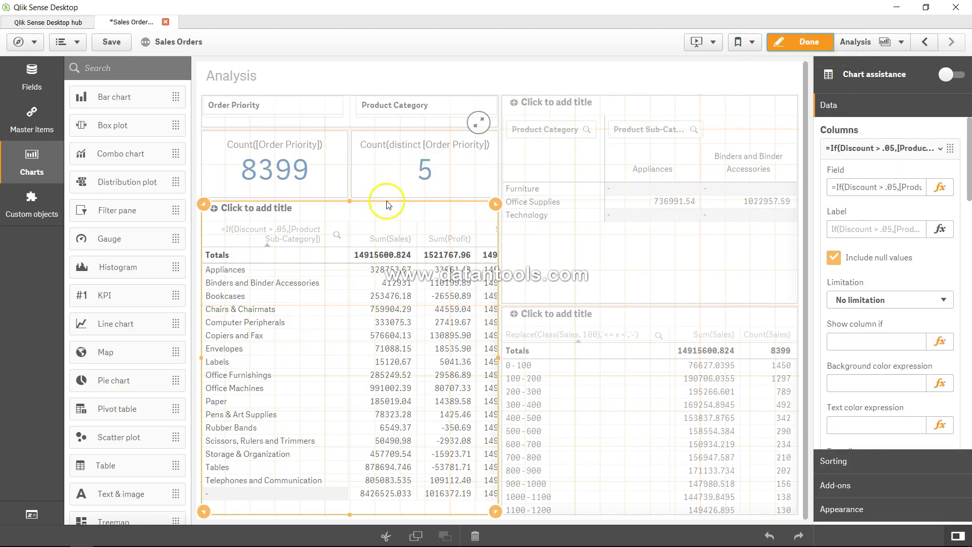
click(268, 154)
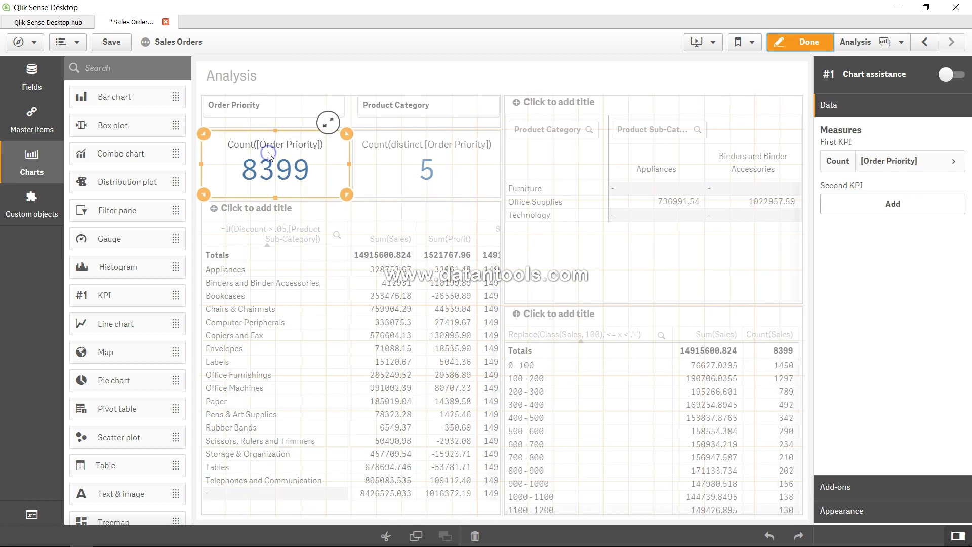
click(954, 165)
click(950, 203)
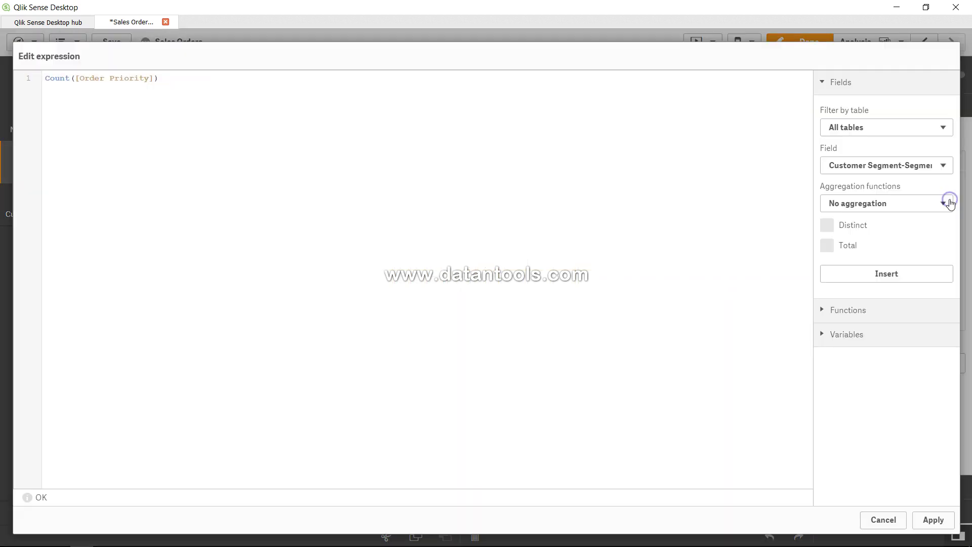
key(ctrl+a)
text(Ma)
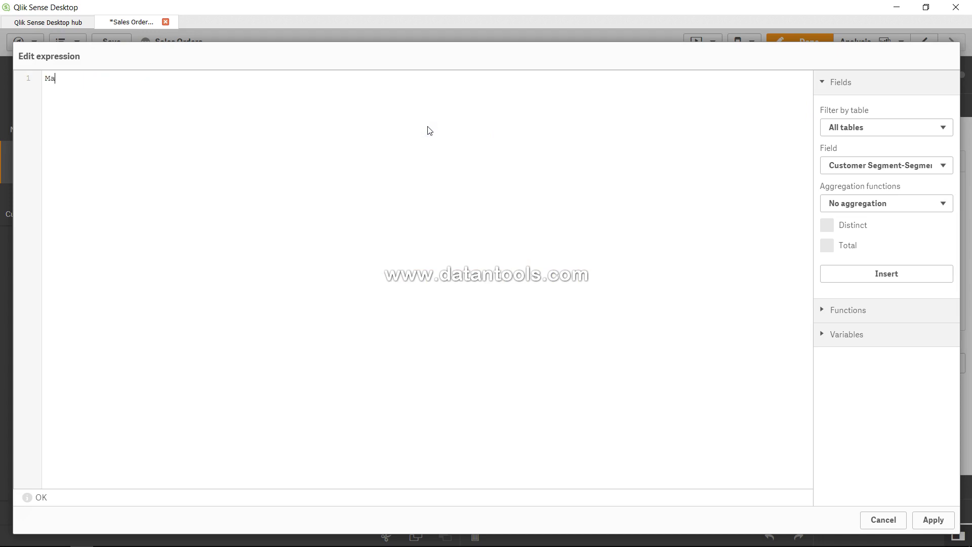
text(x()
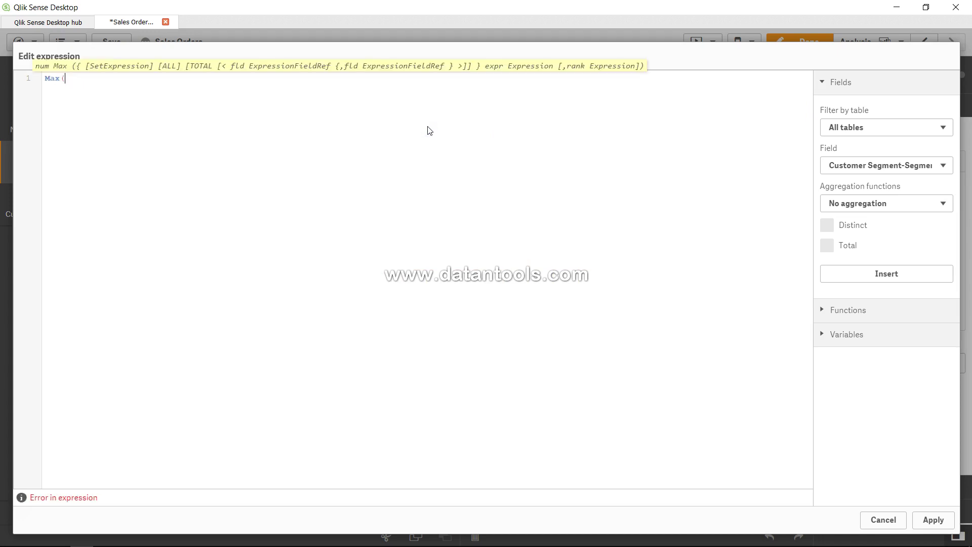
text(Sales)
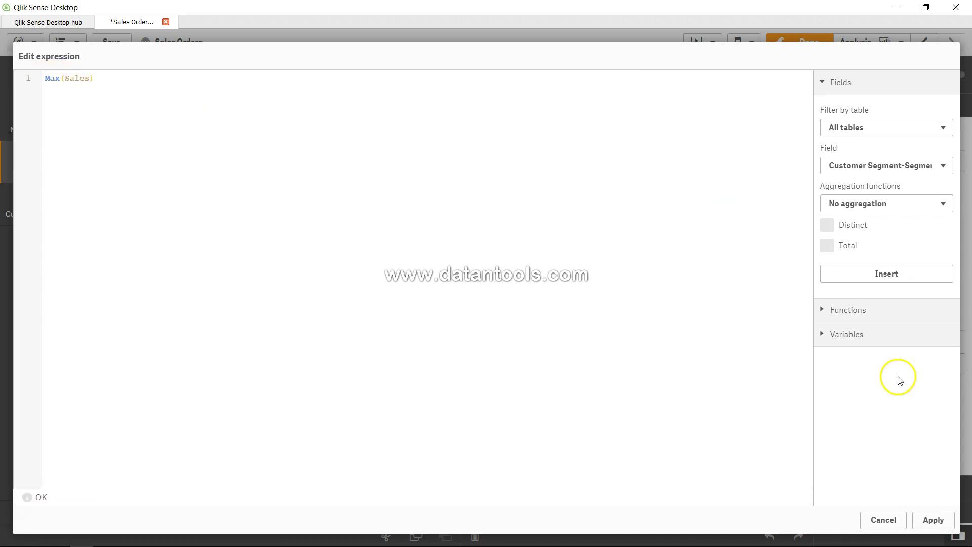
click(933, 520)
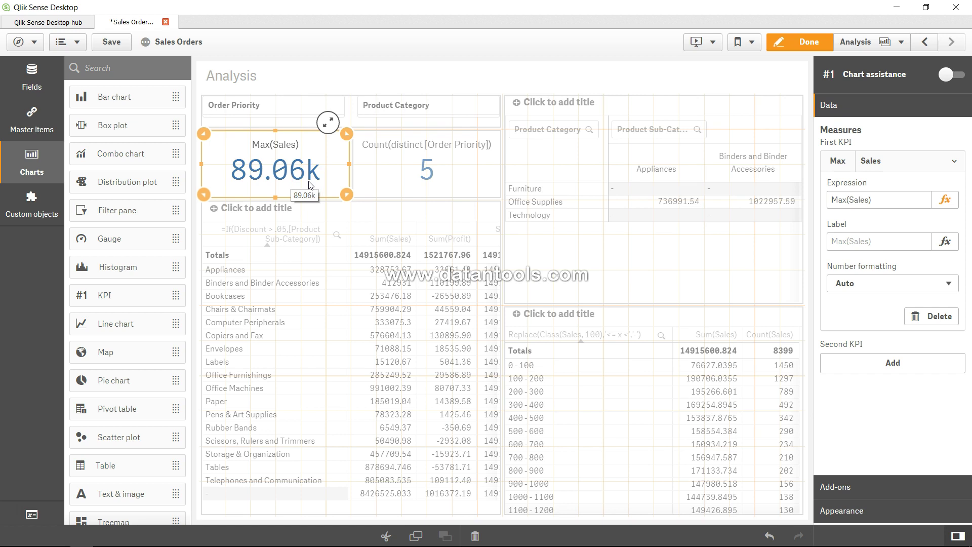
- Replace the second KPI's distinct Order Priority count with Min(Sales), now showing 2.24
click(422, 168)
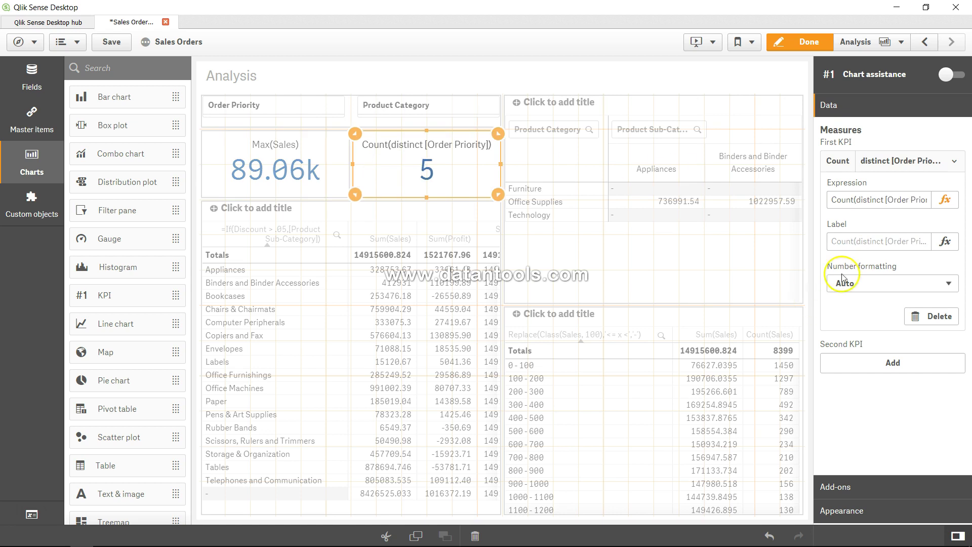
click(944, 199)
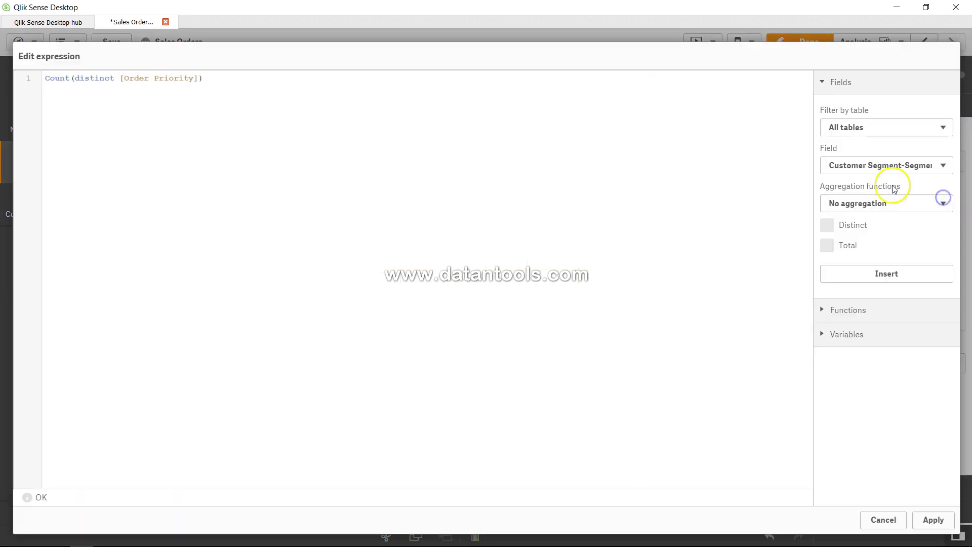
click(383, 97)
key(ctrl+a)
text(Min)
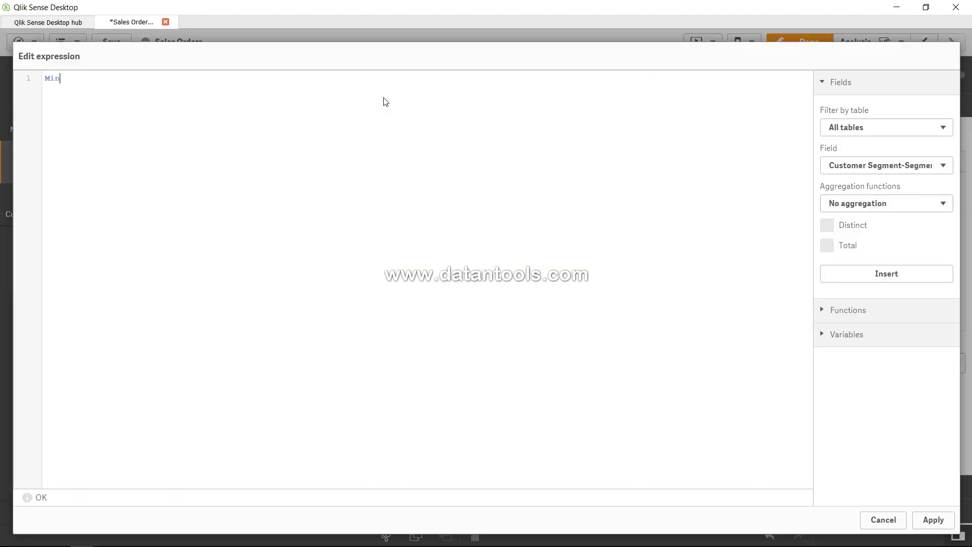
text((Sale)
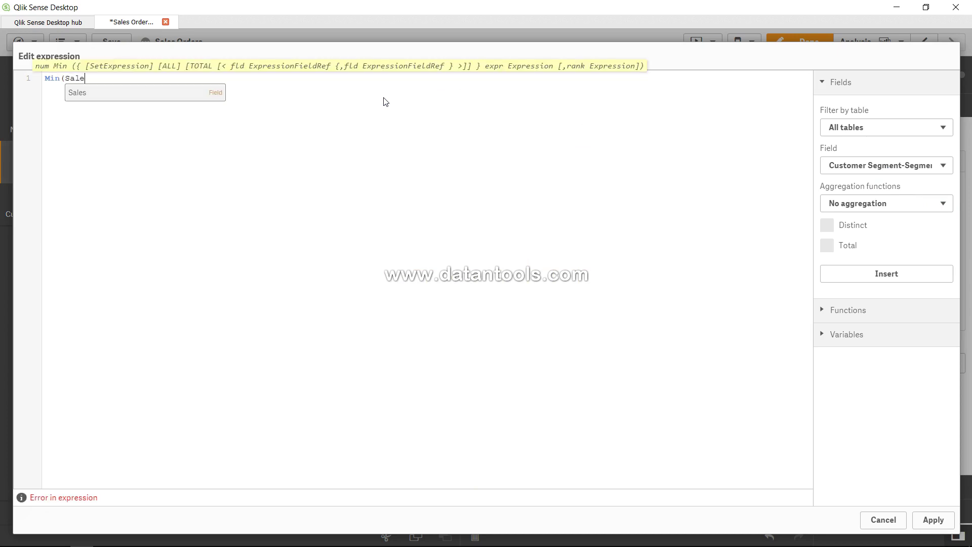
key(BackSpace)
text(s)
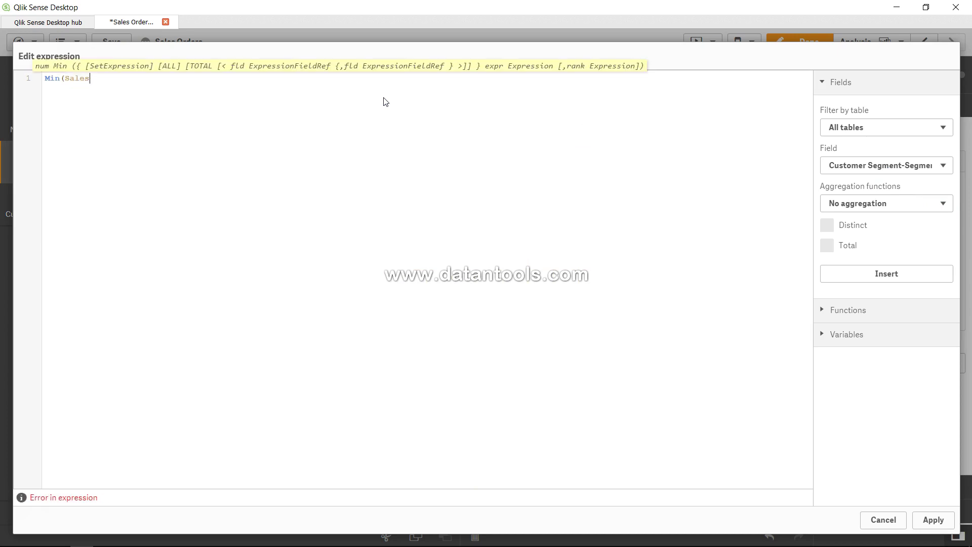
text())
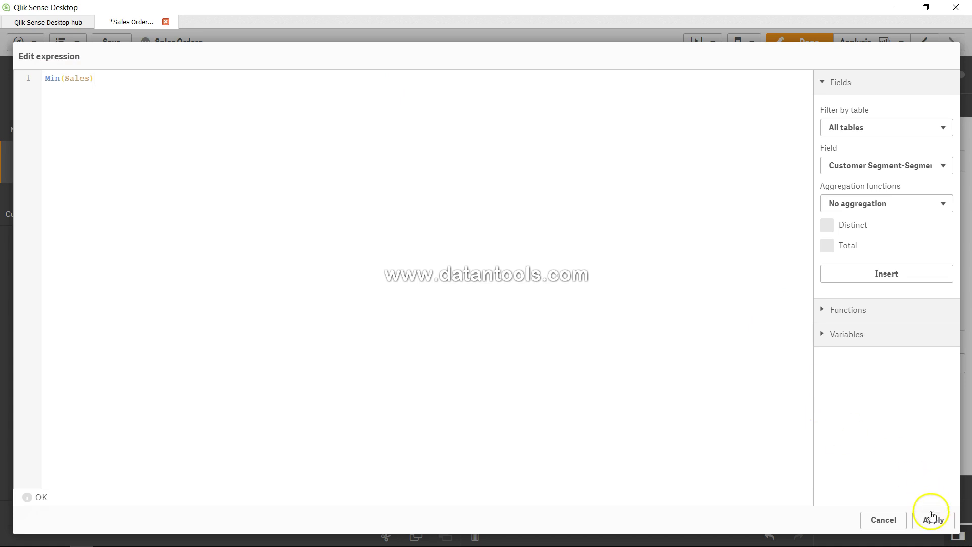
click(933, 520)
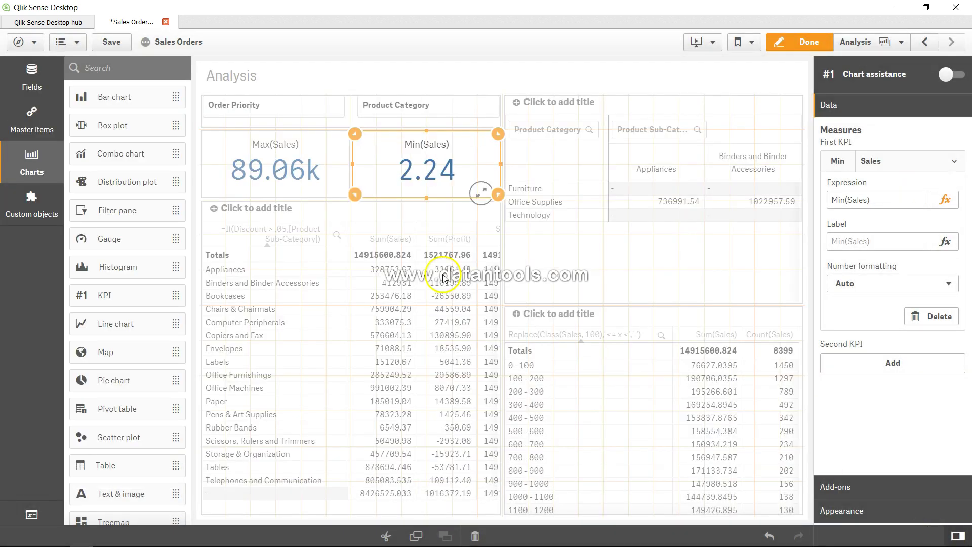
- Select the left table to list its Sales, Profit, TOTAL Sales and ALL Sales columns
click(436, 189)
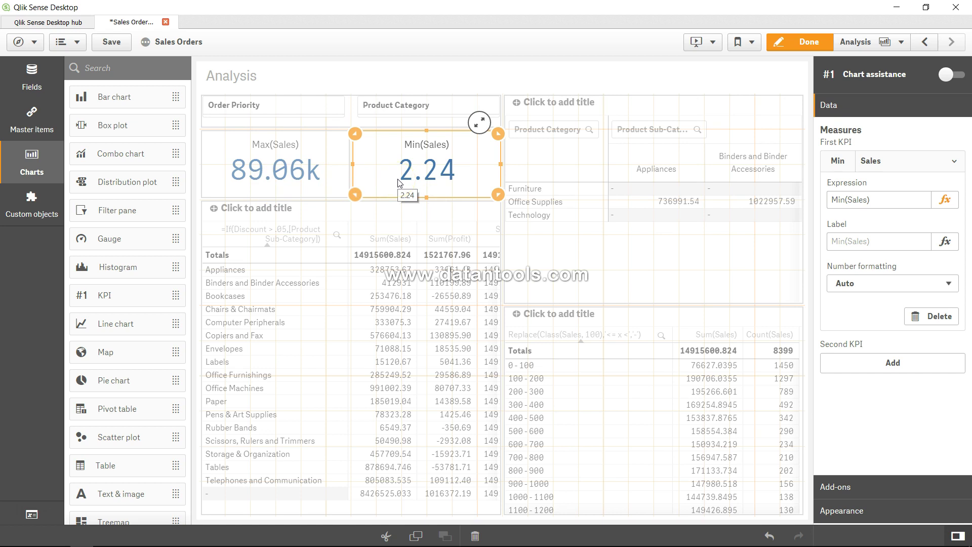
click(604, 194)
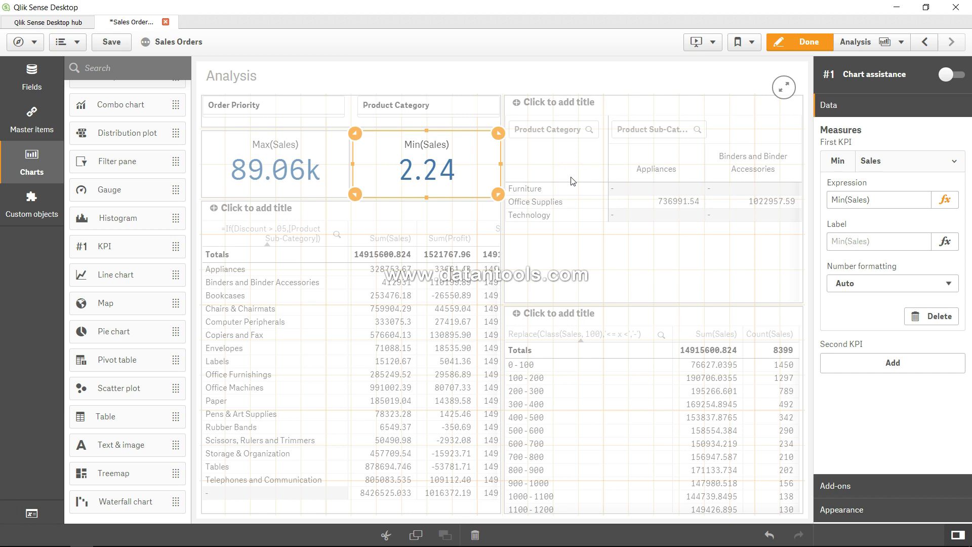
click(606, 181)
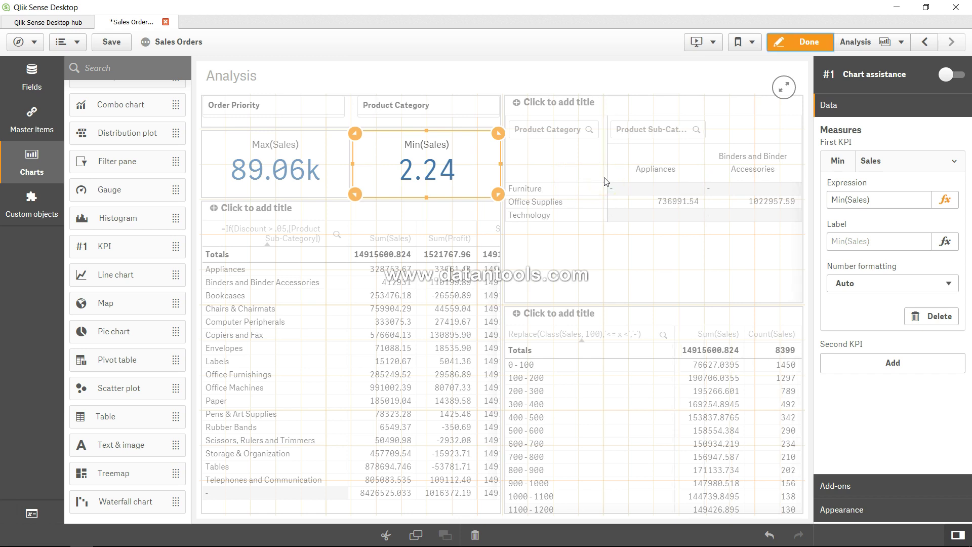
click(300, 260)
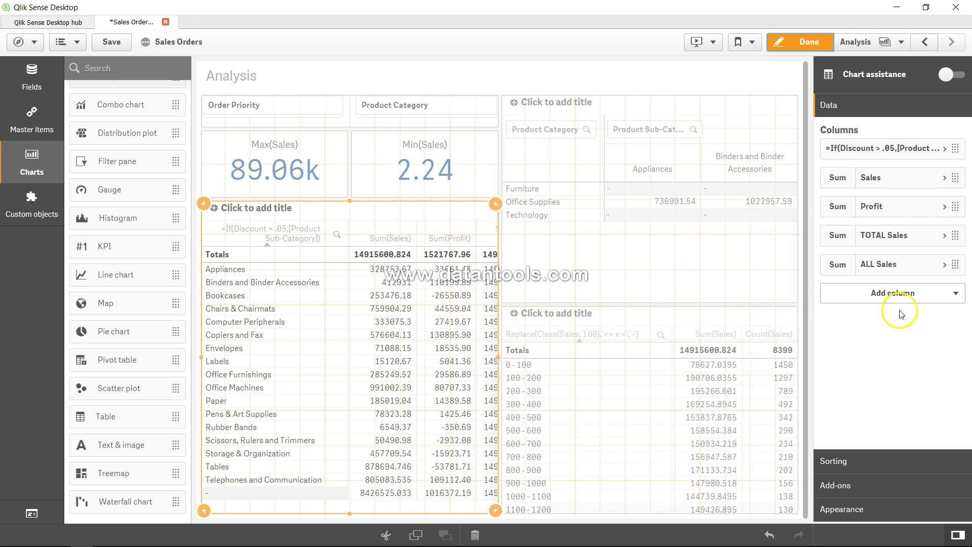
- Add a fifth measure column to the left table using the expression Mode([Order Priority])
click(937, 298)
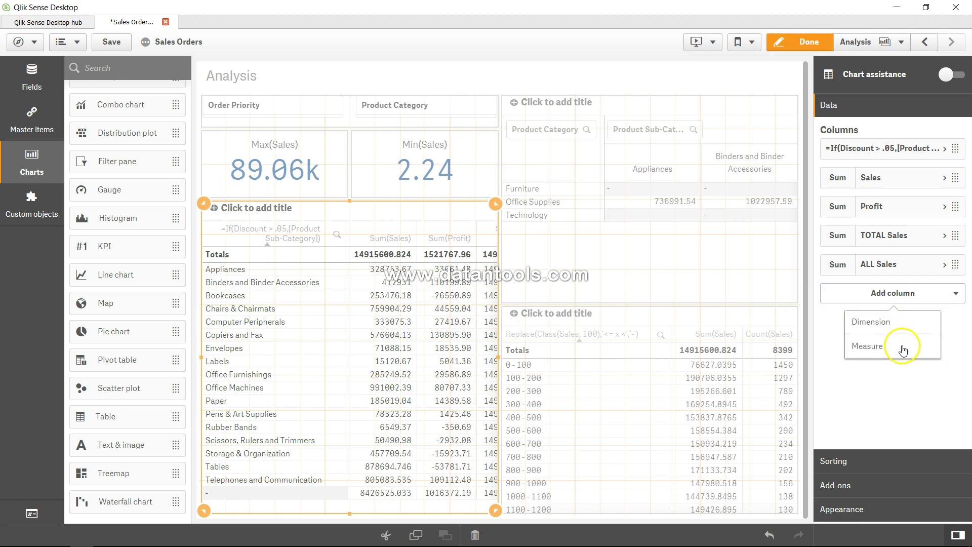
click(904, 349)
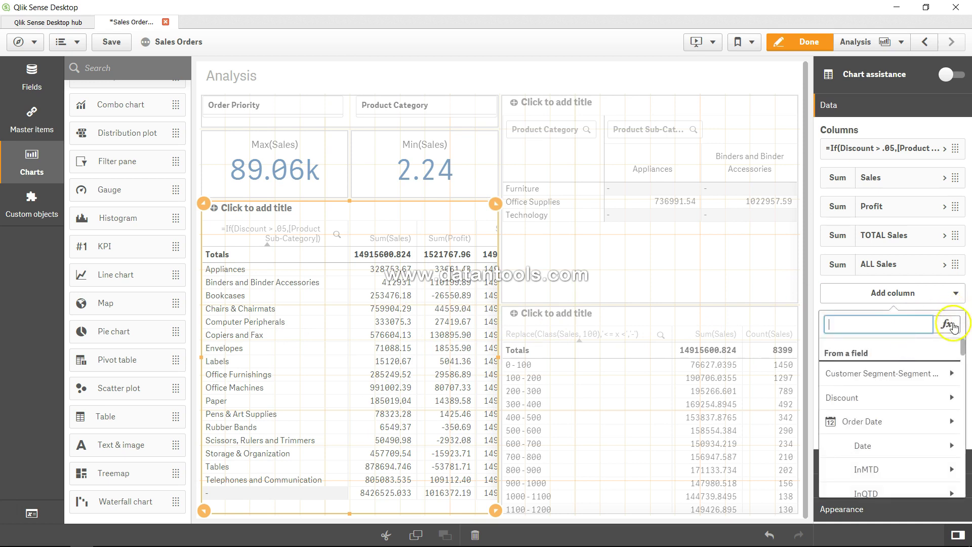
click(946, 324)
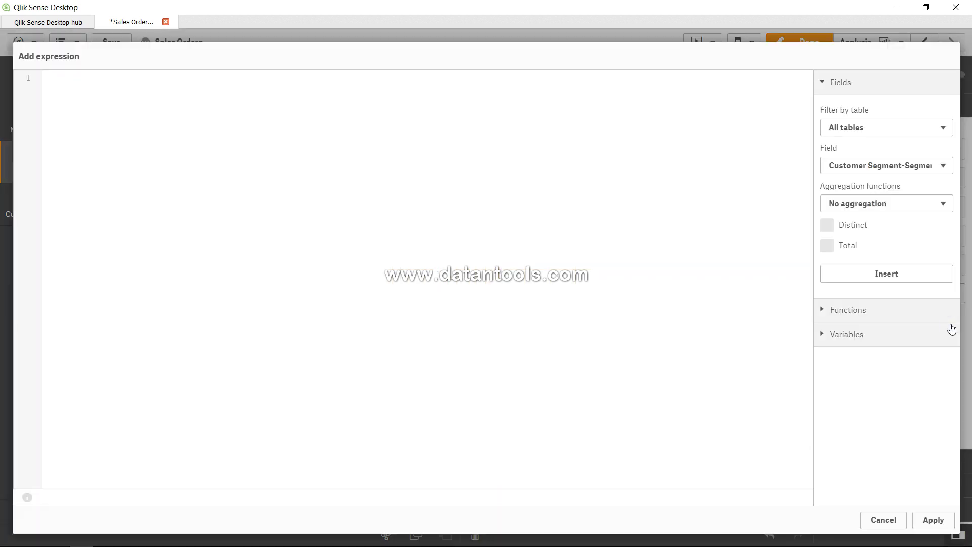
click(569, 269)
text(Mode(Order)
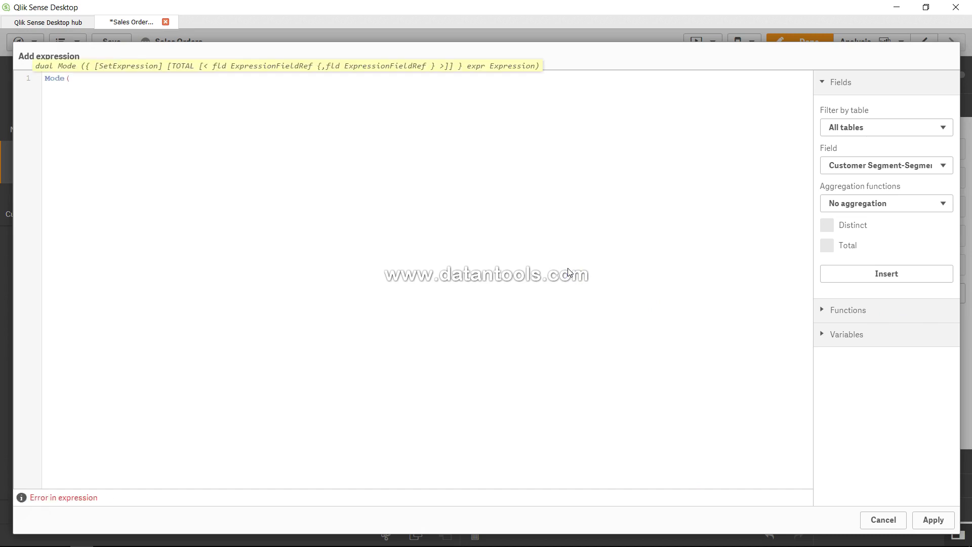
click(280, 190)
scroll(152, 189, down, 10)
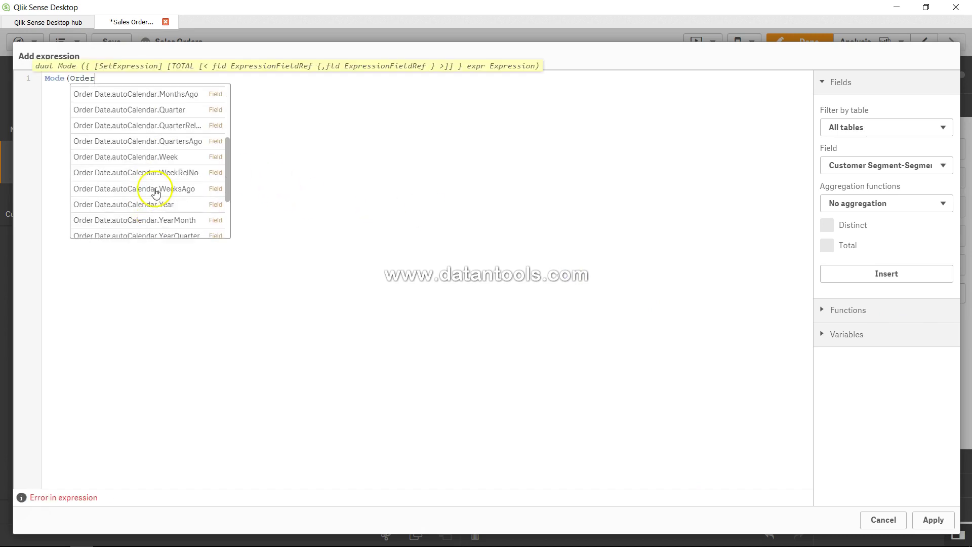
click(152, 198)
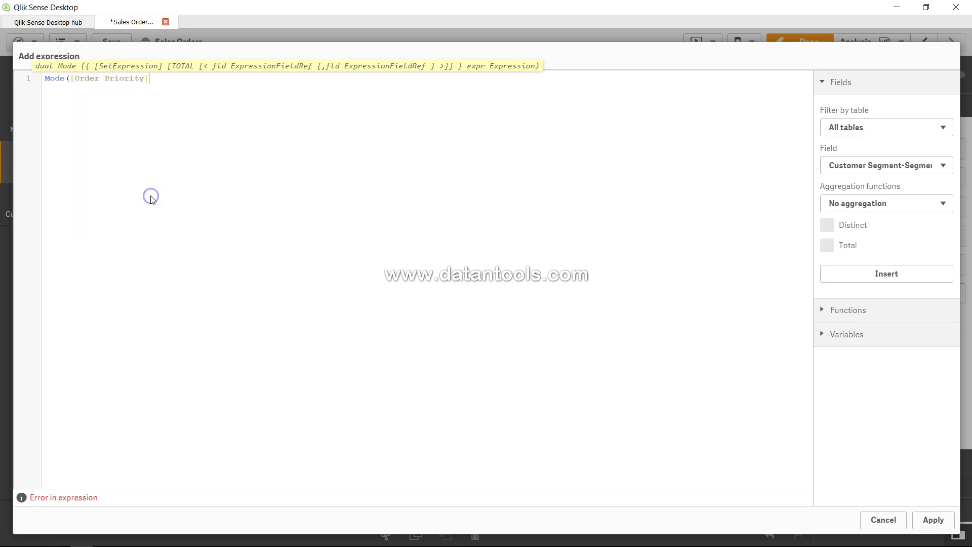
text())
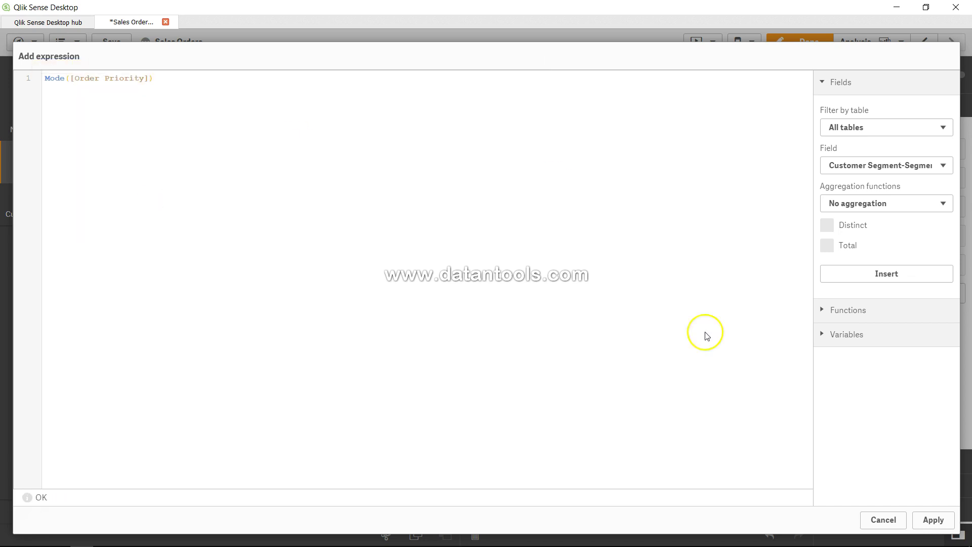
click(933, 520)
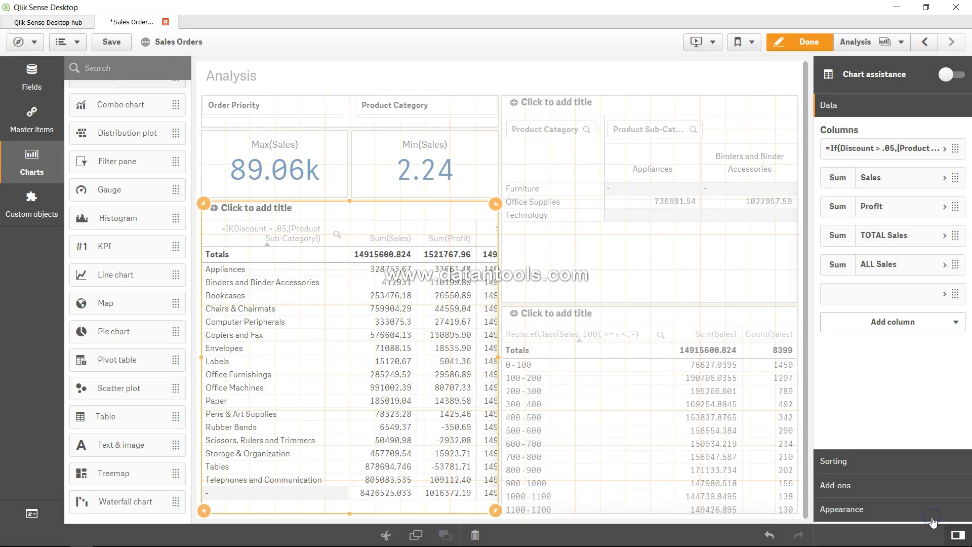
- Finish editing to return to analysis view and dismiss the e-mail notification
click(803, 48)
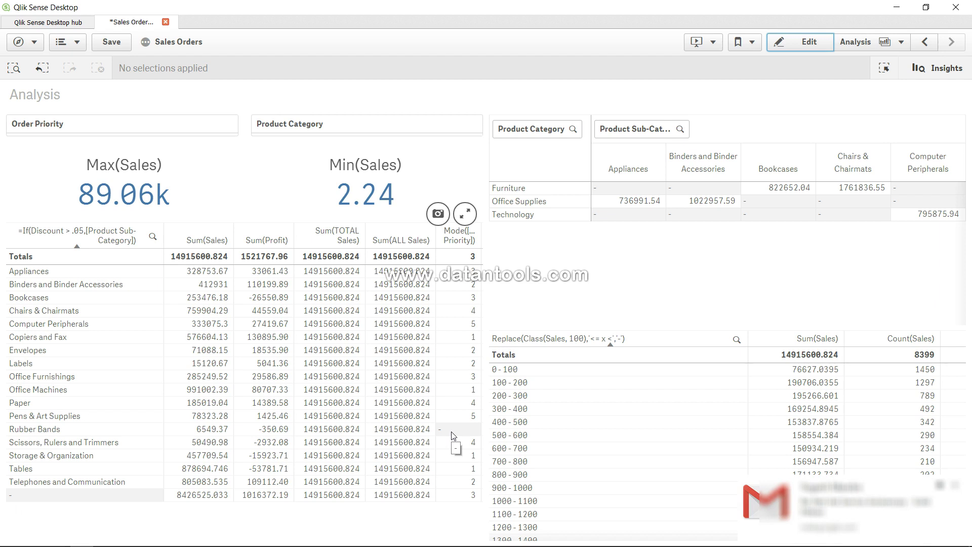
click(954, 485)
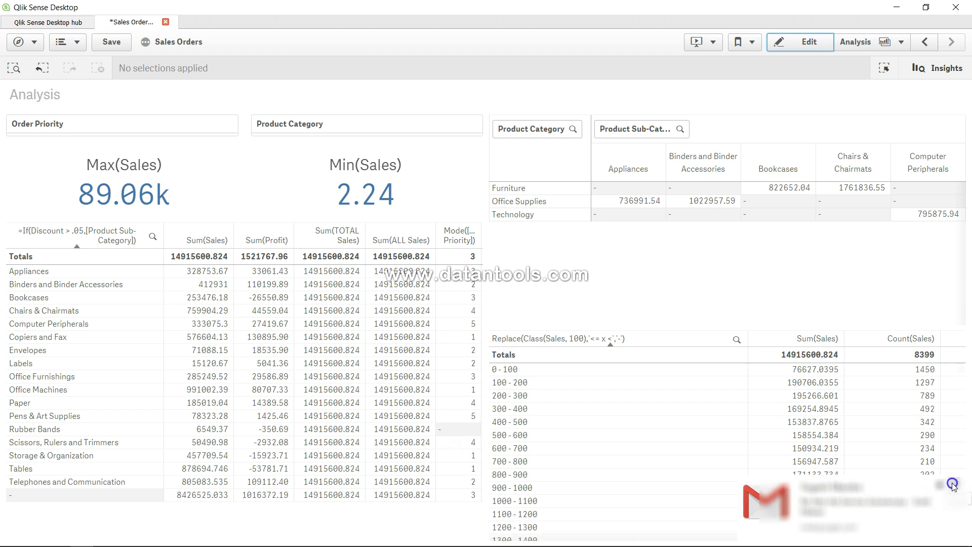